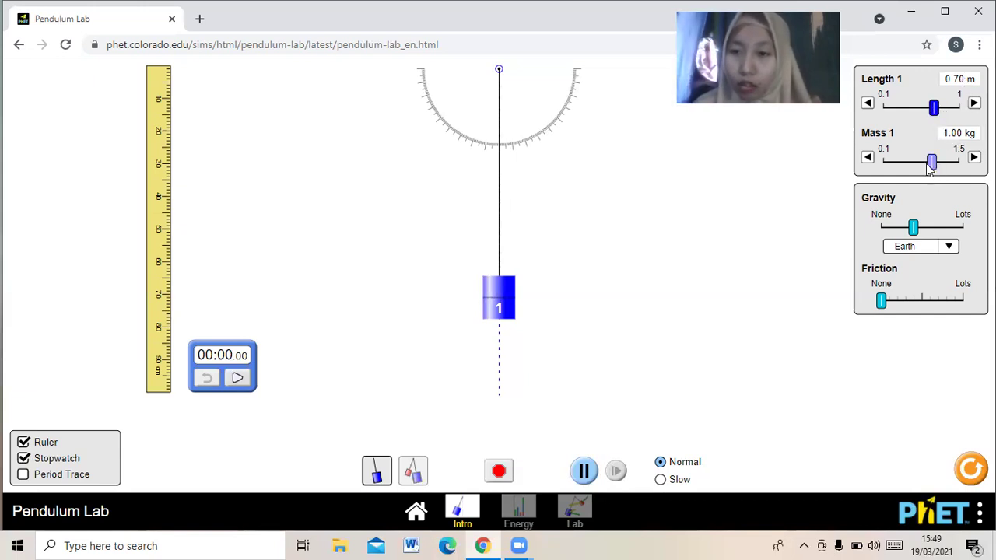
Try several mass values for pendulum 1 and leave its mass at 0.10 kg.
left_click_drag(931, 170, 925, 171)
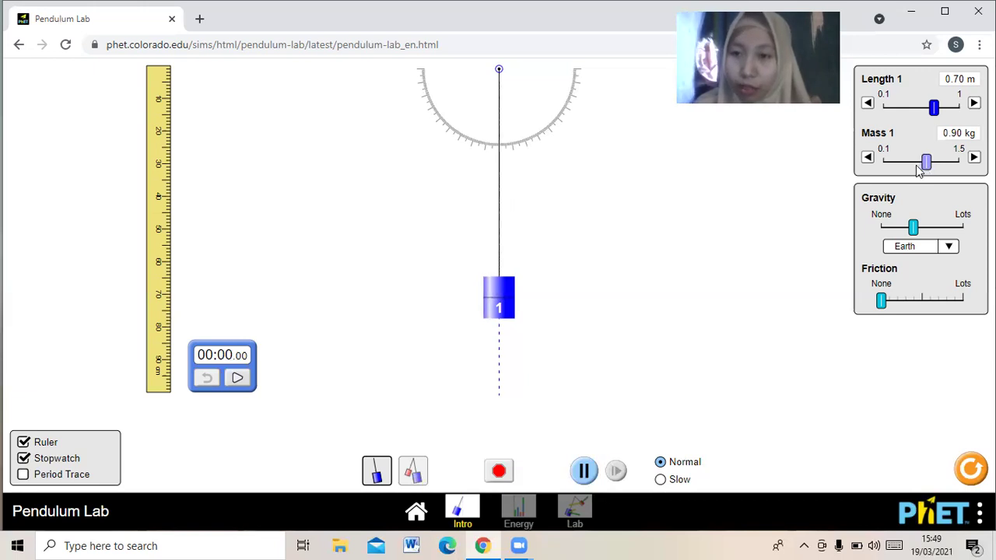
left_click(914, 170)
left_click_drag(913, 171, 910, 171)
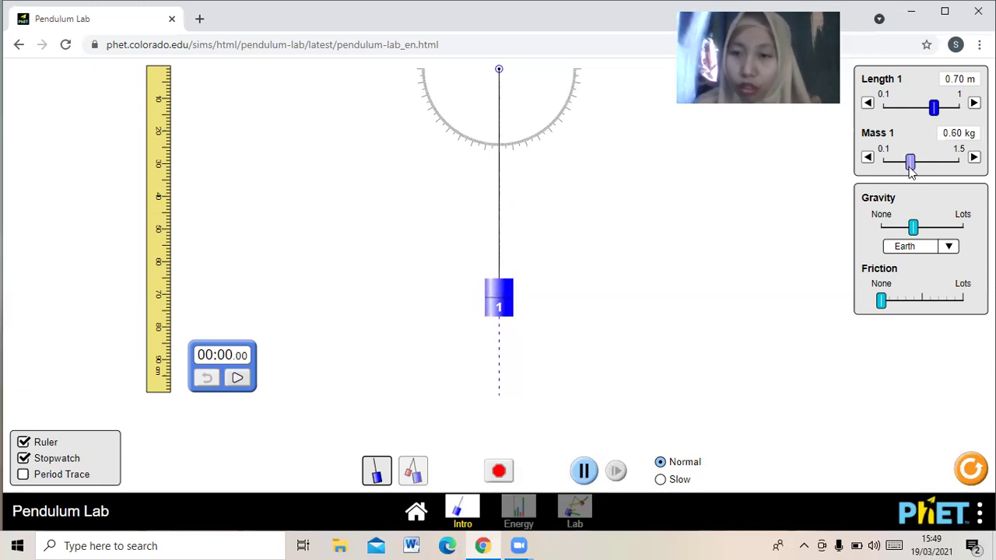
double_click(963, 154)
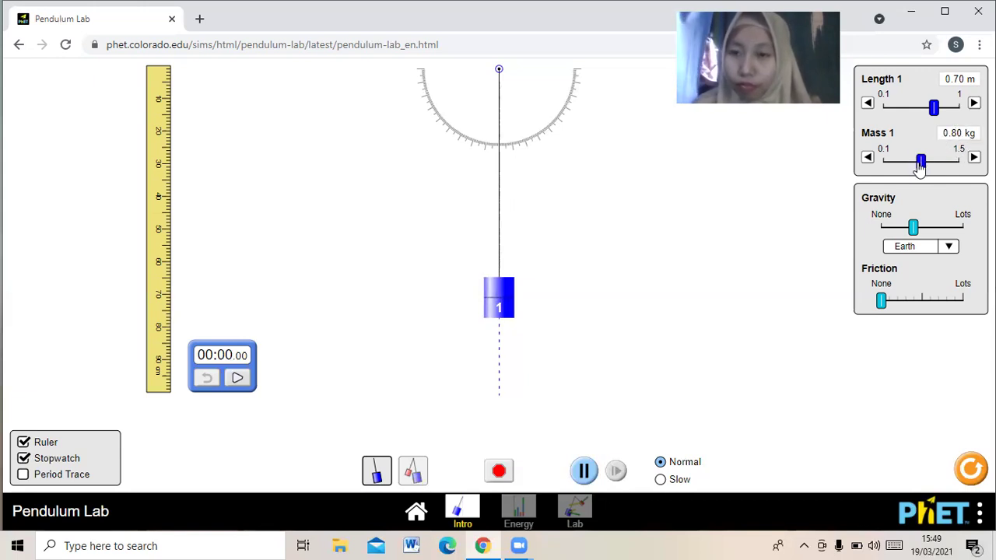
left_click_drag(921, 166, 881, 179)
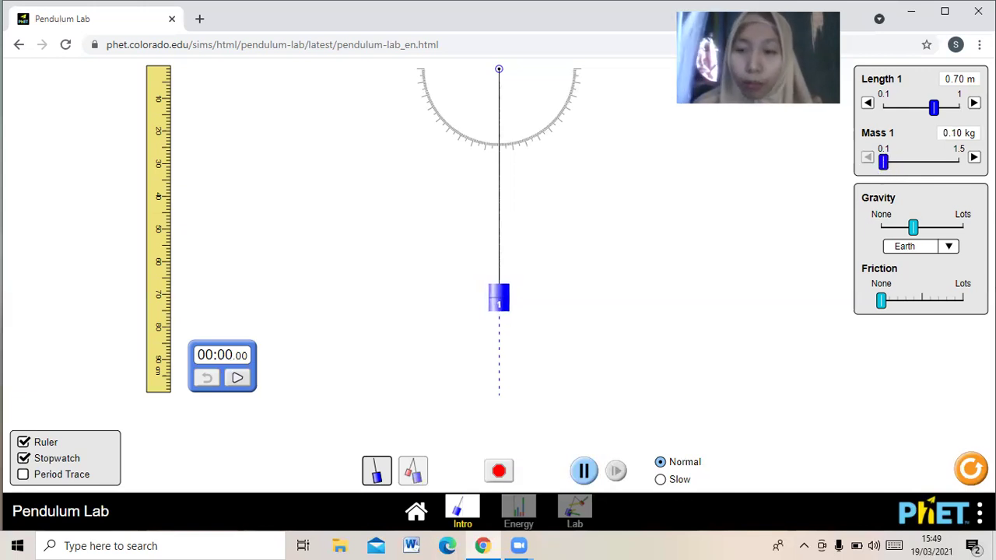
Try shorter lengths for pendulum 1 down to 0.10 m, and bring the length back up to 0.70 m.
left_click(908, 111)
left_click(893, 116)
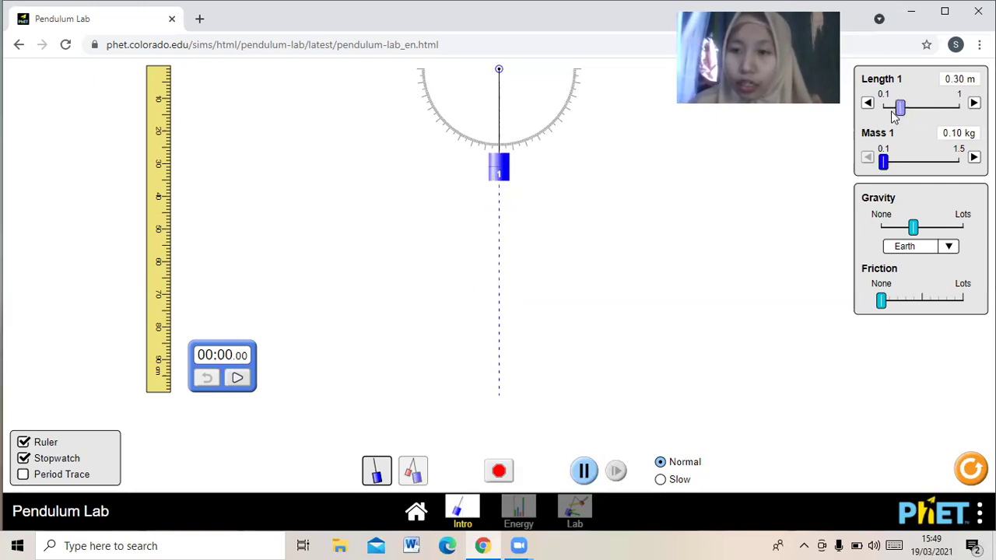
left_click(892, 115)
left_click(884, 115)
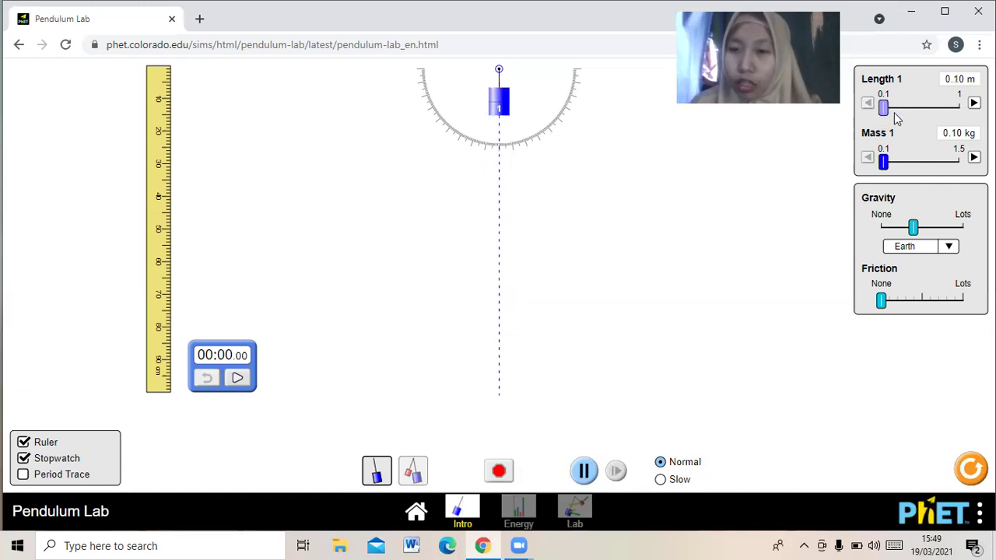
left_click(907, 115)
left_click(916, 114)
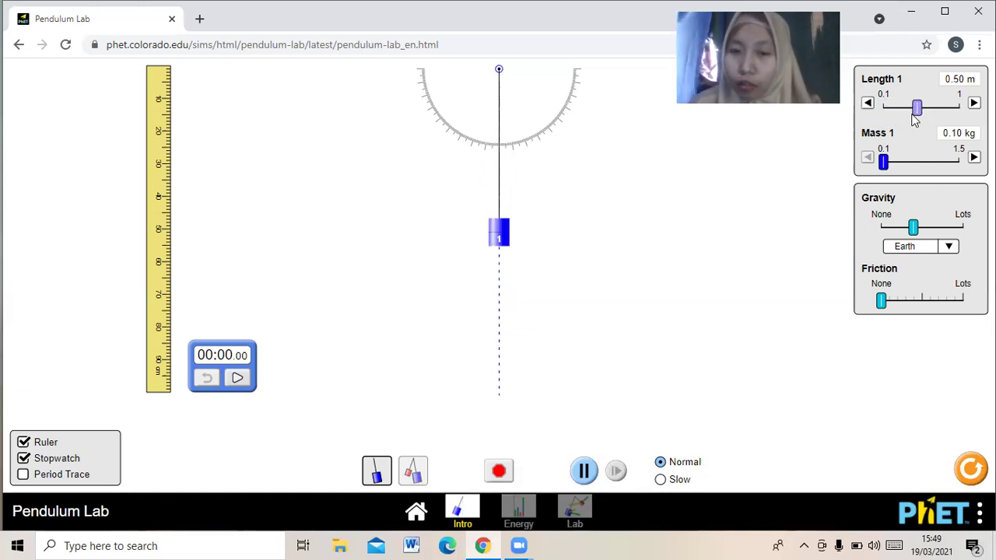
left_click(924, 114)
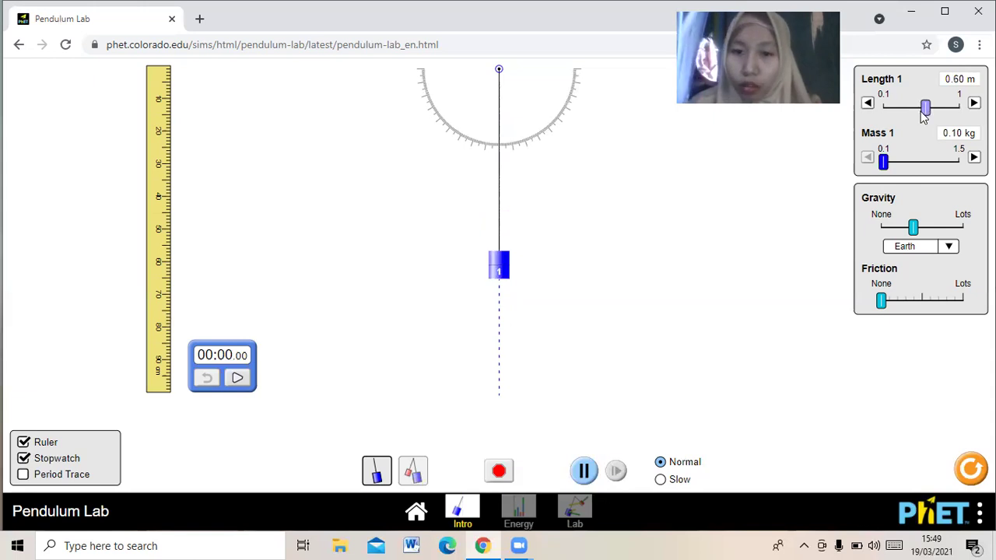
left_click(934, 114)
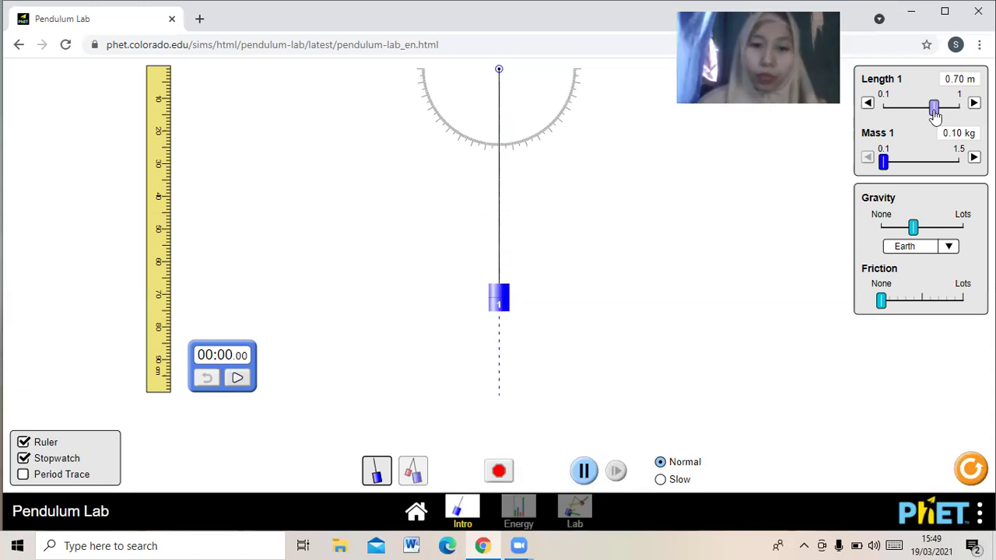
Set the 0.70 m pendulum swinging from a small angle left of vertical and pause the simulation.
left_click(492, 298)
left_click_drag(492, 298, 431, 300)
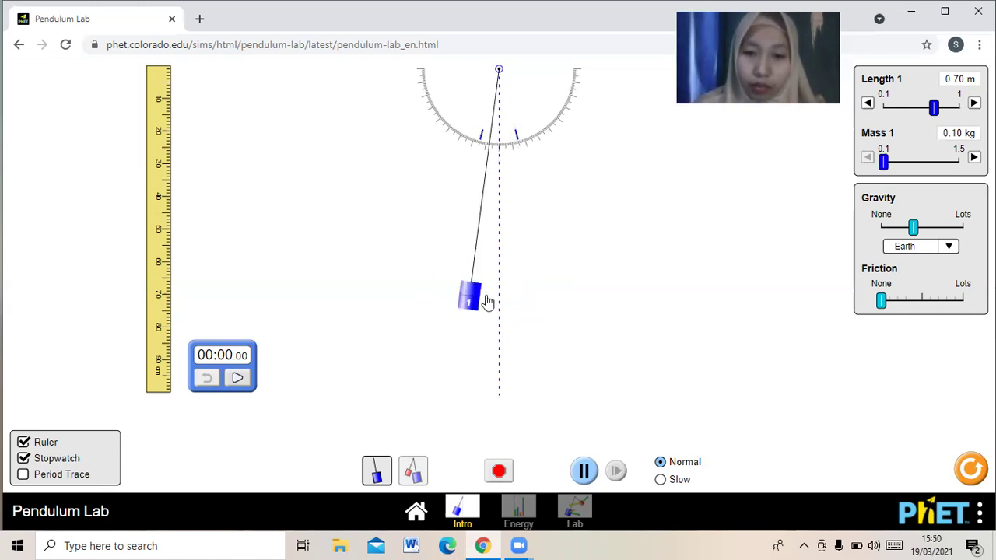
left_click(583, 471)
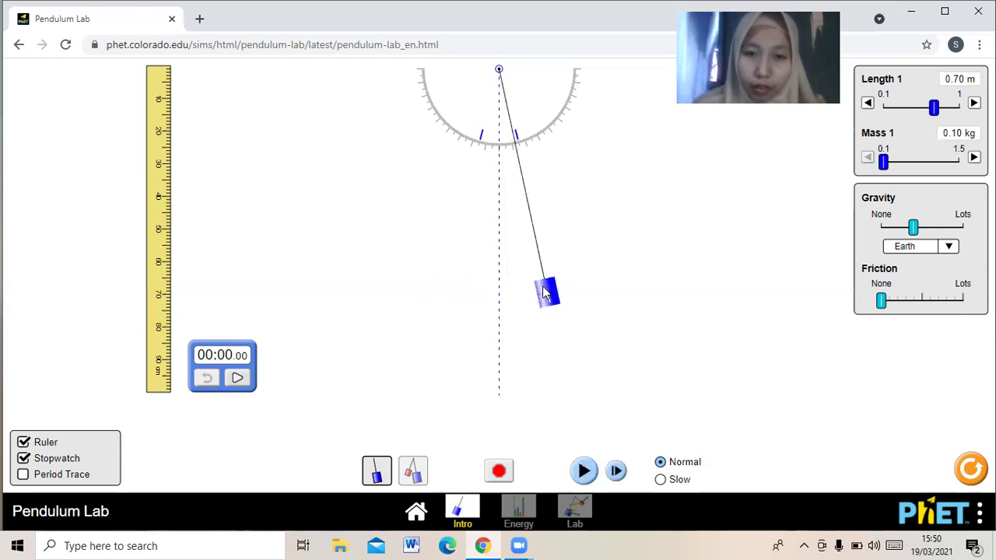
With the simulation paused, start the stopwatch at zero and position the pendulum bob about 15° left of vertical.
left_click_drag(509, 290, 441, 277)
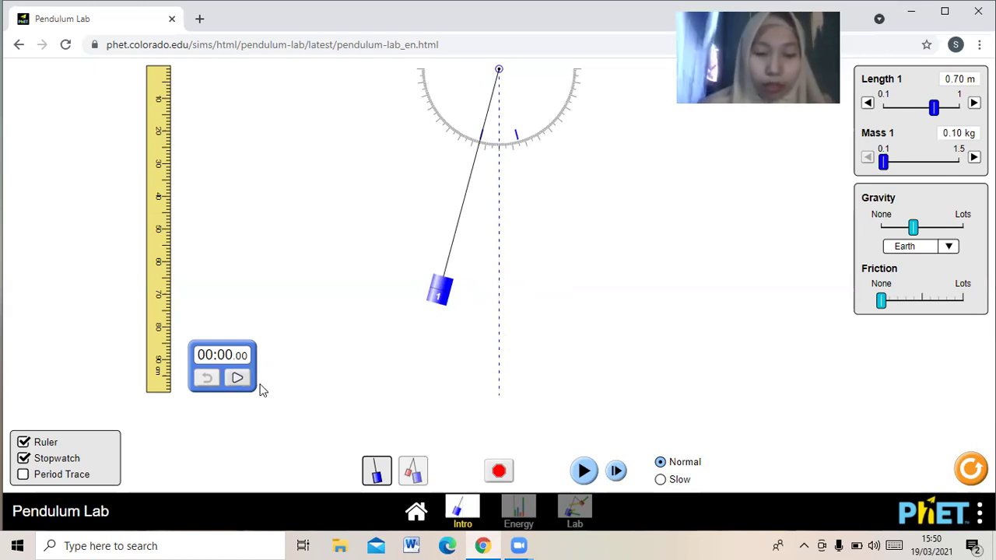
left_click(238, 378)
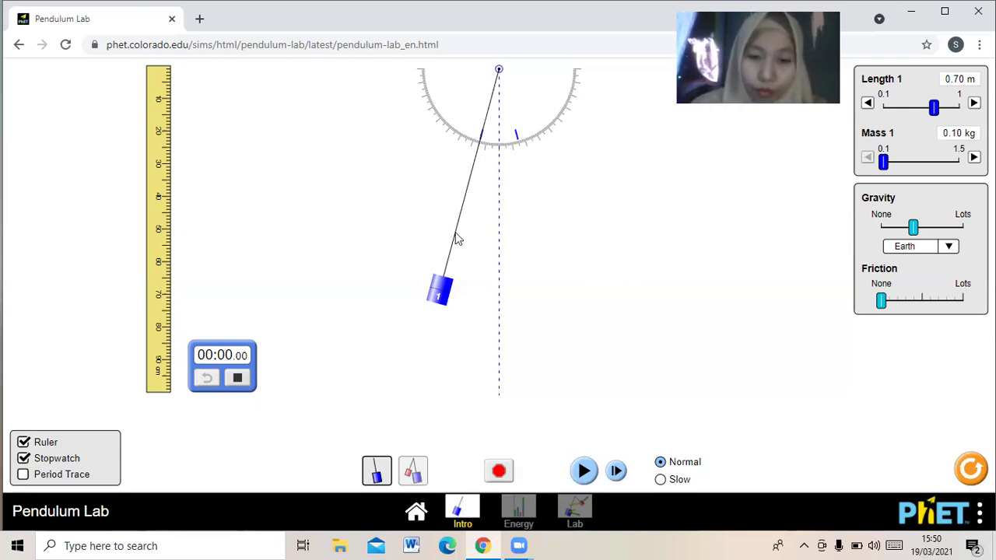
left_click(498, 472)
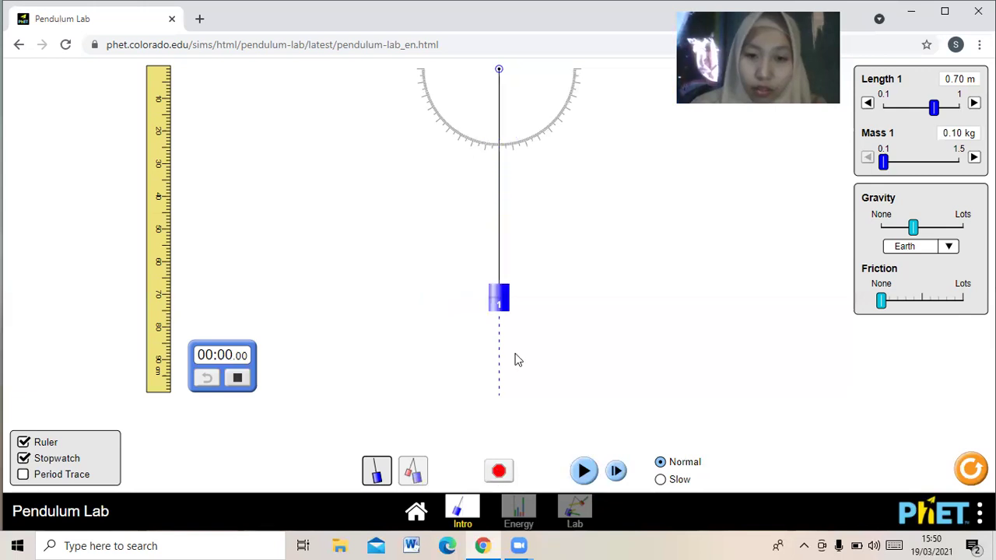
left_click_drag(502, 319, 444, 302)
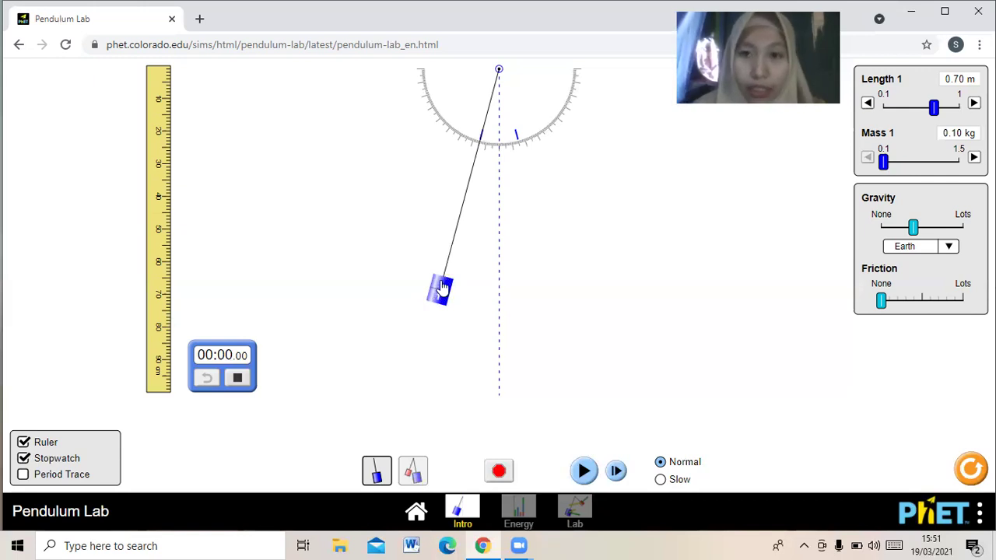
Time several swings of the 0.70 m pendulum, pause the simulation, and return the bob to rest.
left_click(582, 470)
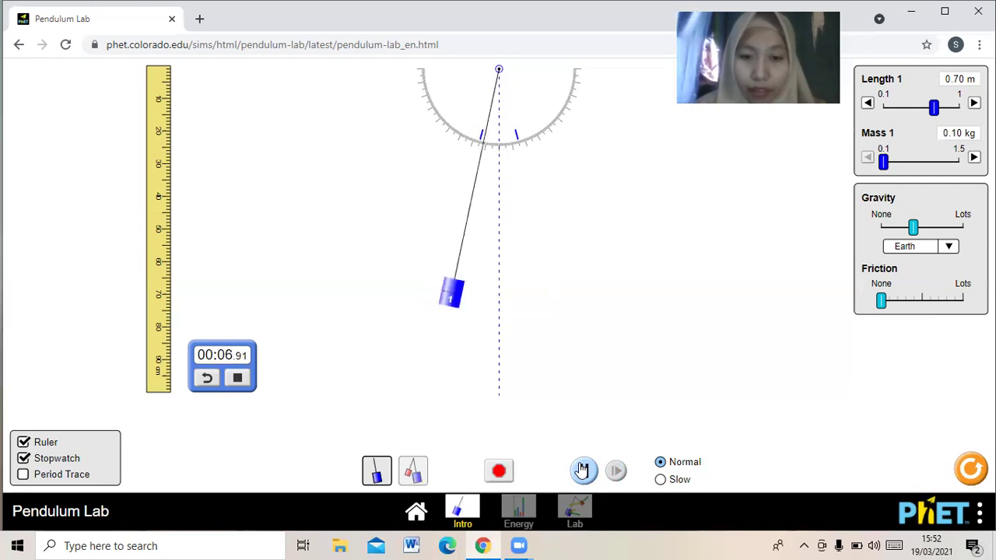
left_click(583, 470)
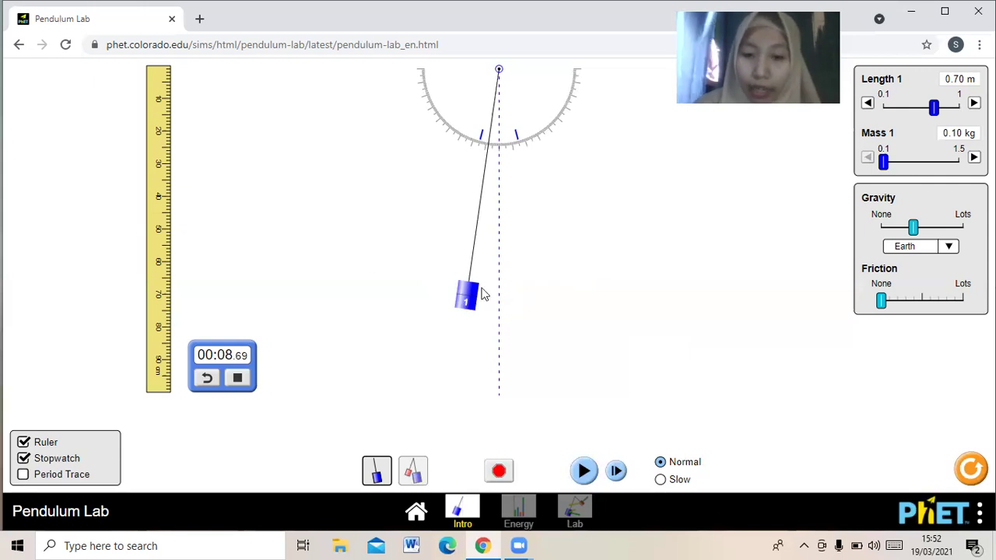
left_click(499, 472)
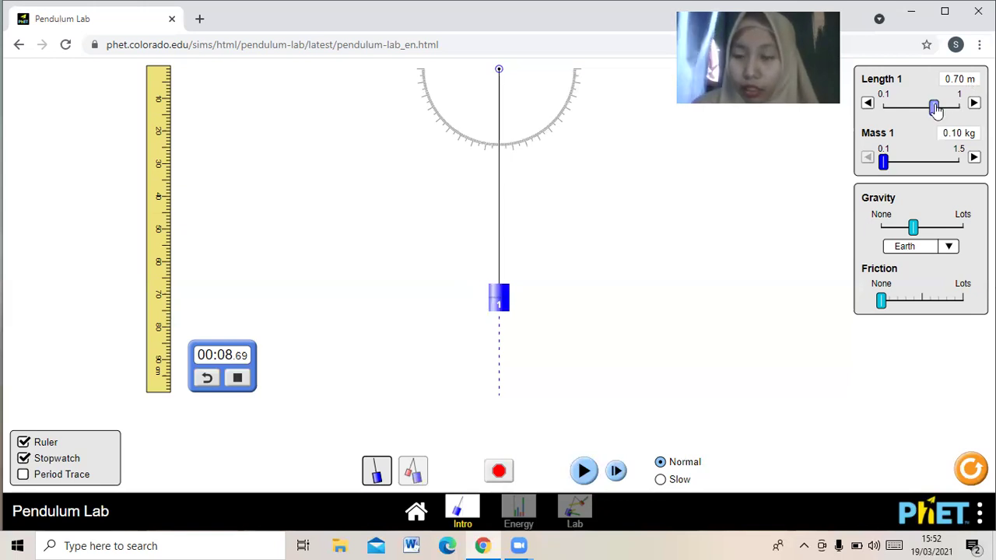
Set the pendulum length to 0.80 m and restart the stopwatch from zero.
left_click_drag(936, 109, 944, 111)
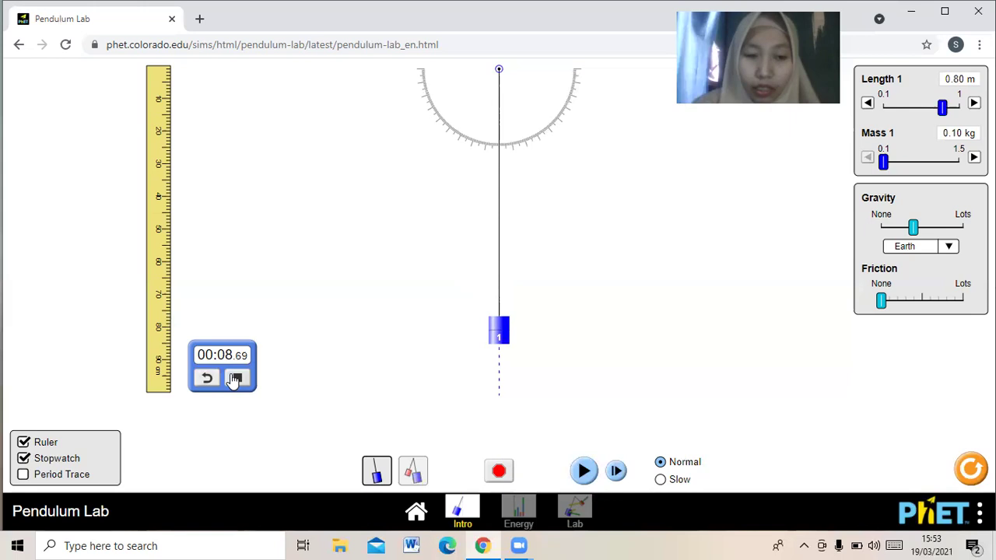
left_click(208, 379)
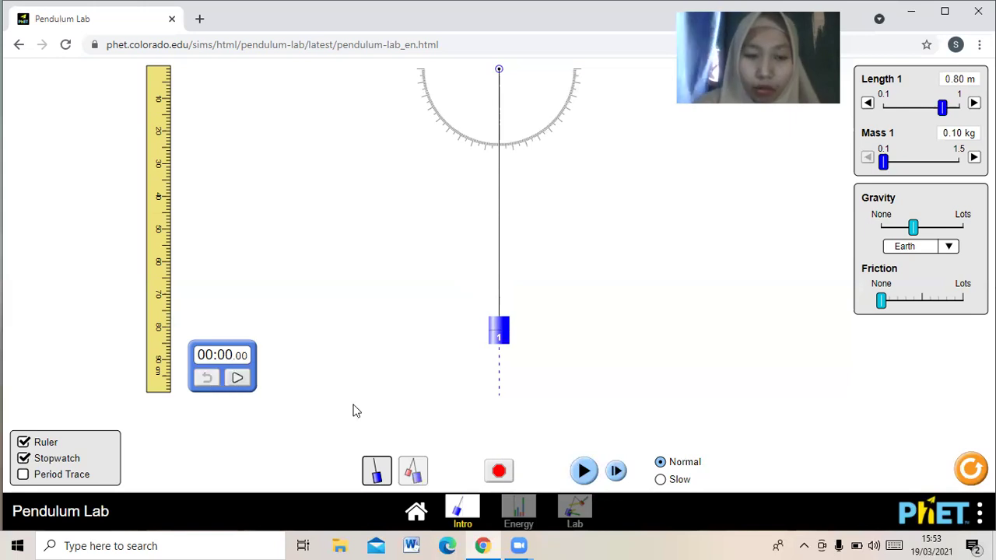
left_click(237, 379)
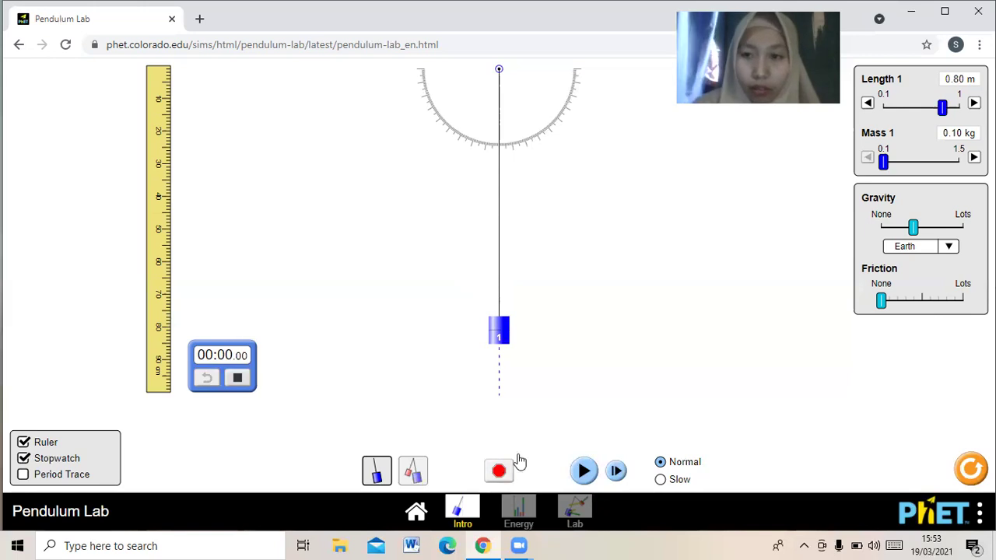
Time several swings of the 0.80 m pendulum released about 15° left of vertical, pause, and return the bob to rest.
left_click(494, 328)
left_click_drag(448, 325, 428, 321)
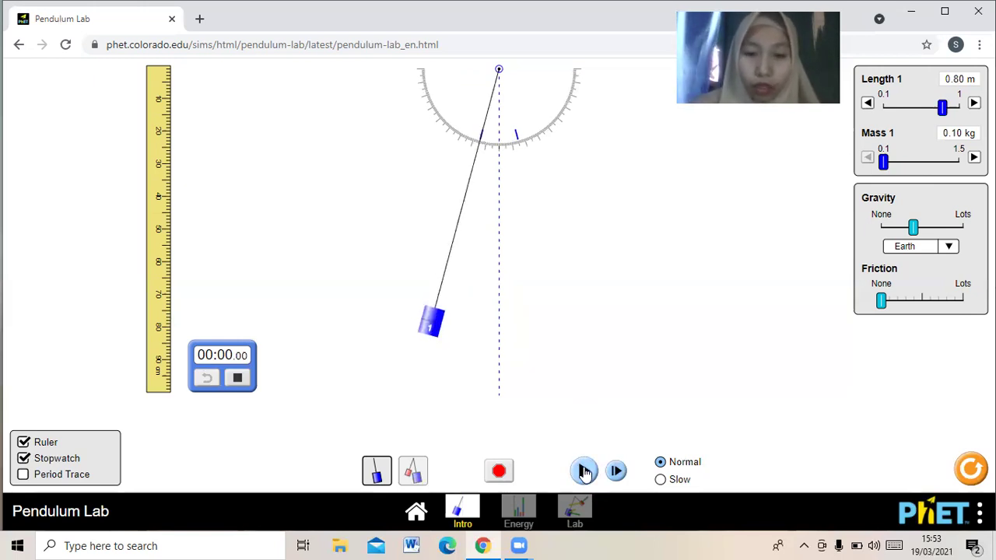
left_click(585, 473)
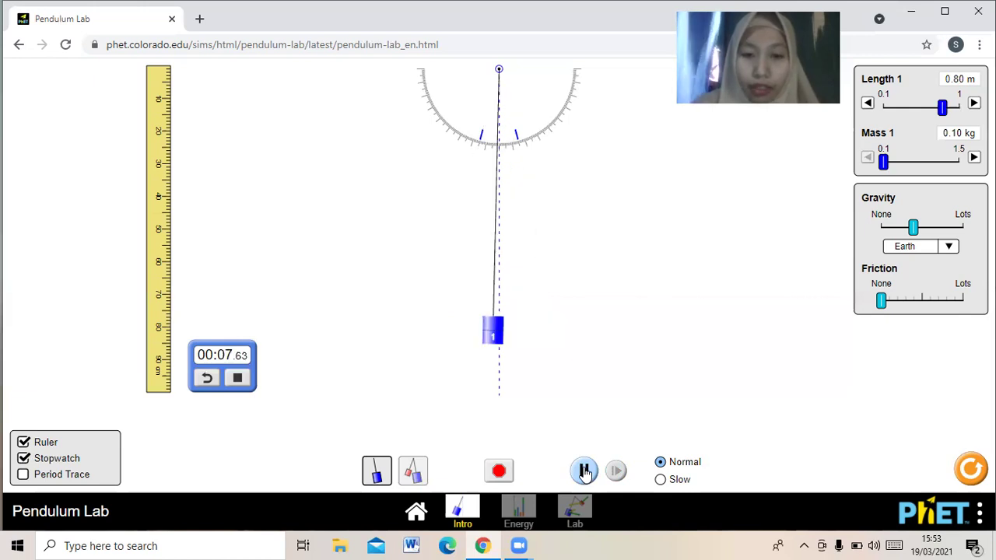
left_click(585, 471)
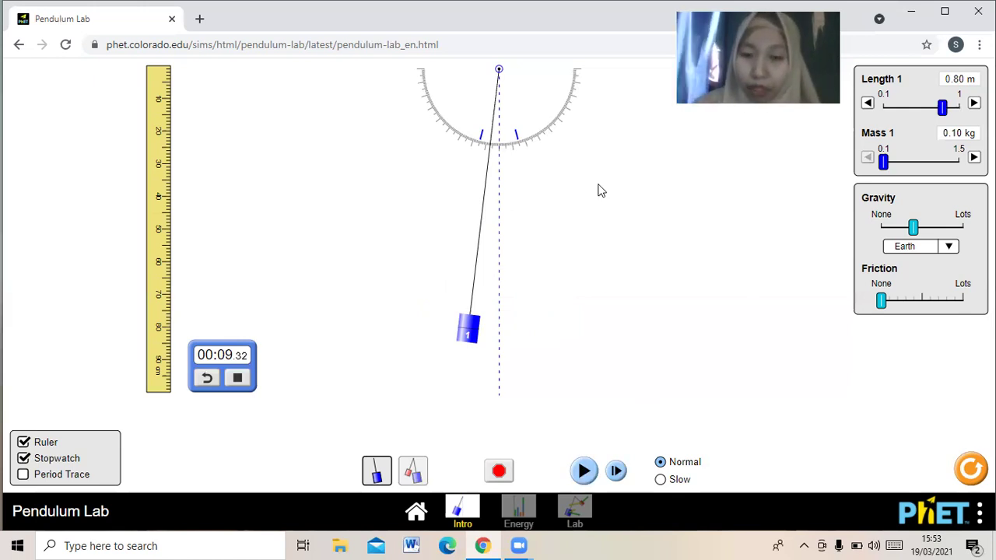
left_click(500, 469)
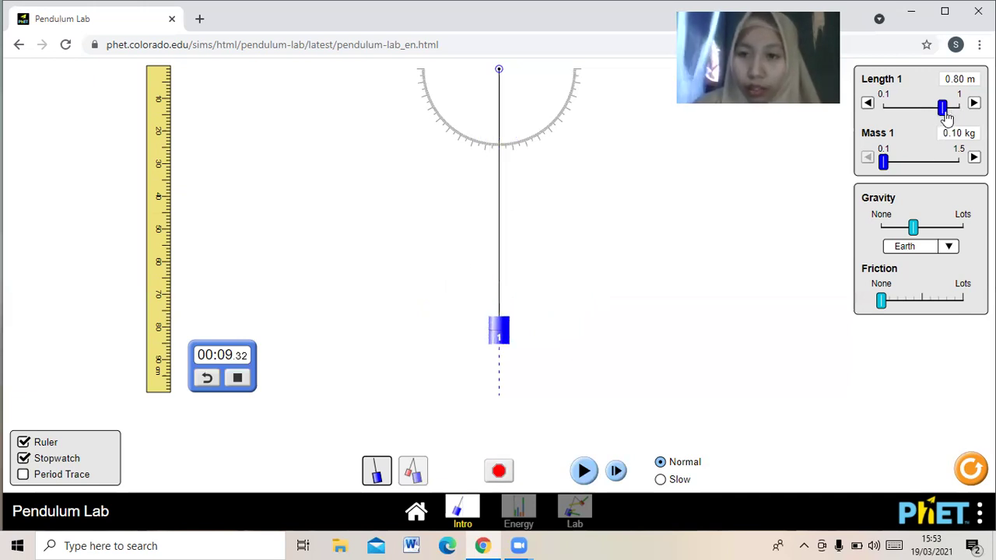
Set the pendulum length to 0.90 m and restart the stopwatch from zero.
left_click_drag(946, 111, 958, 120)
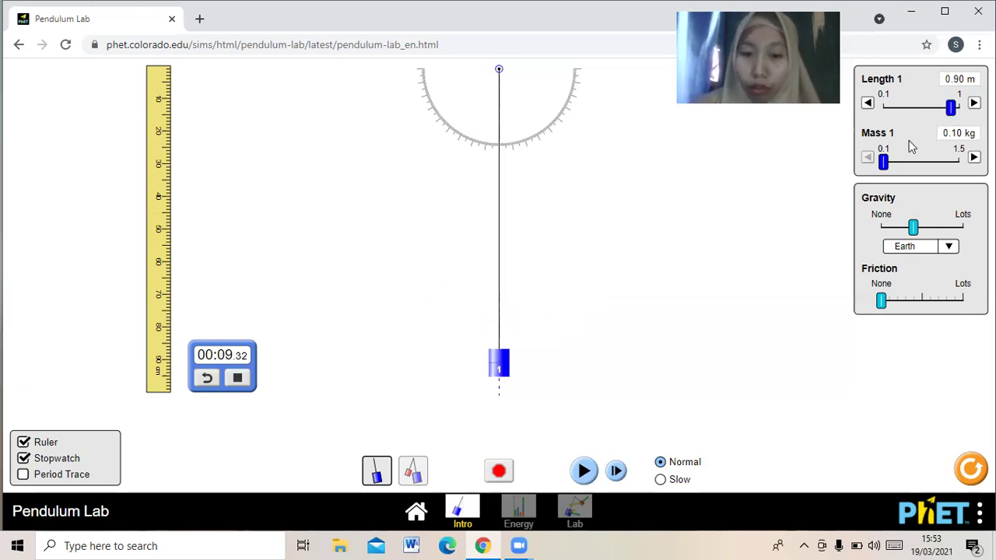
left_click(207, 378)
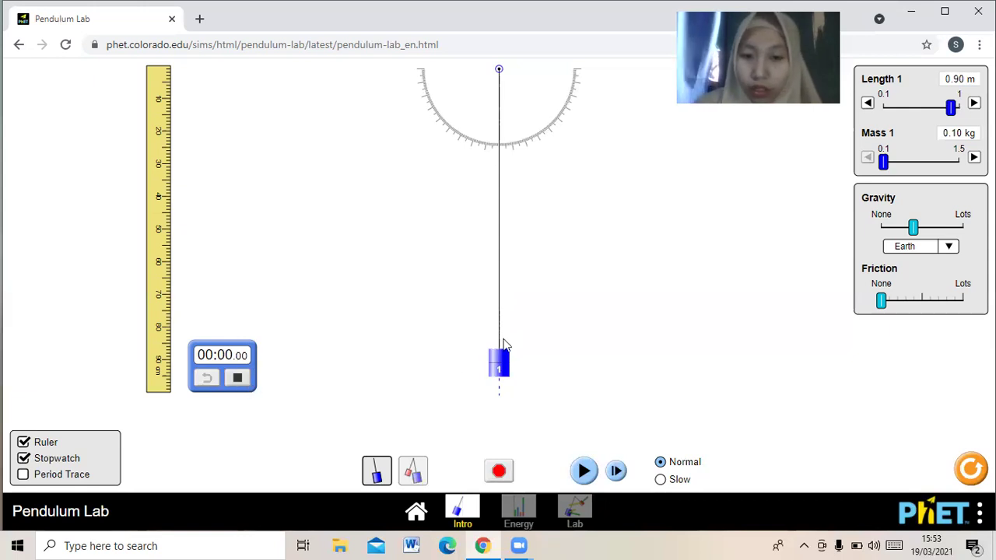
Time several swings of the 0.90 m pendulum released about 15° left of vertical, pause, and return the bob to rest.
mouse_move(454, 363)
left_mouse_down()
mouse_move(417, 360)
mouse_move(438, 374)
left_mouse_up()
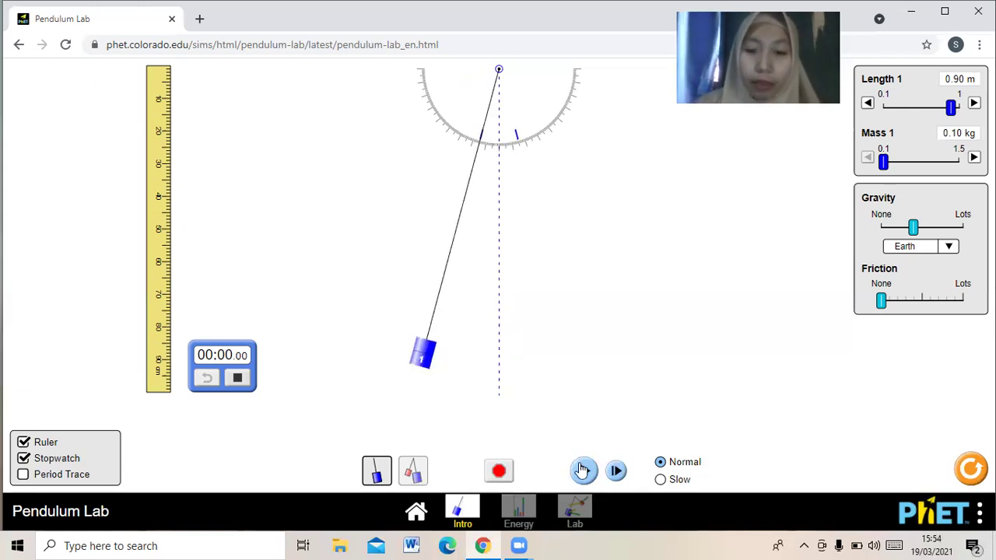
left_click(582, 470)
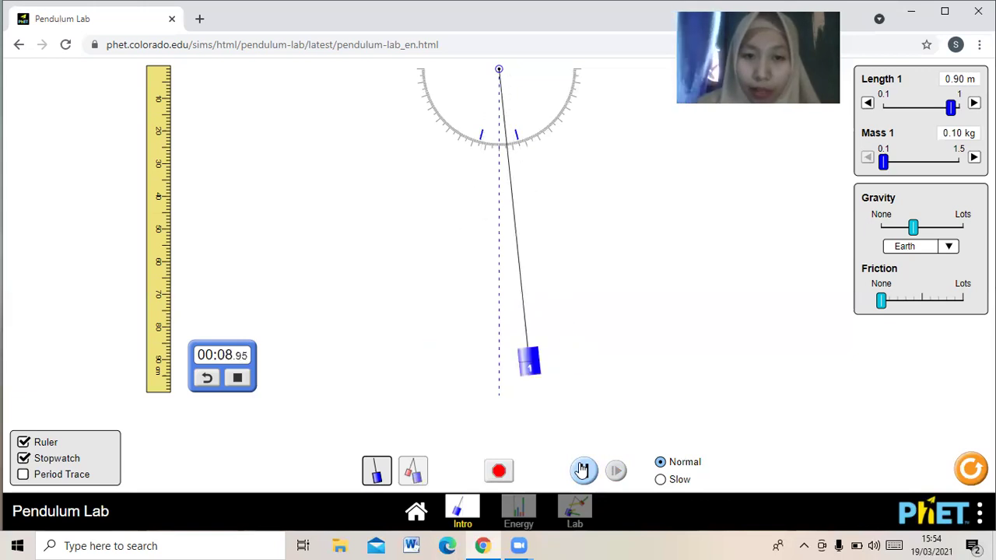
left_click(583, 470)
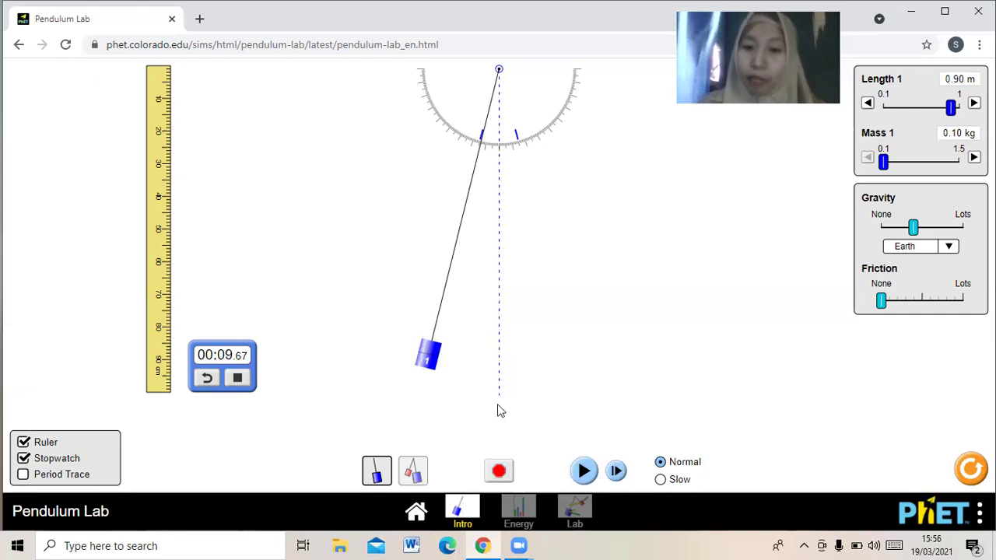
left_click(490, 481)
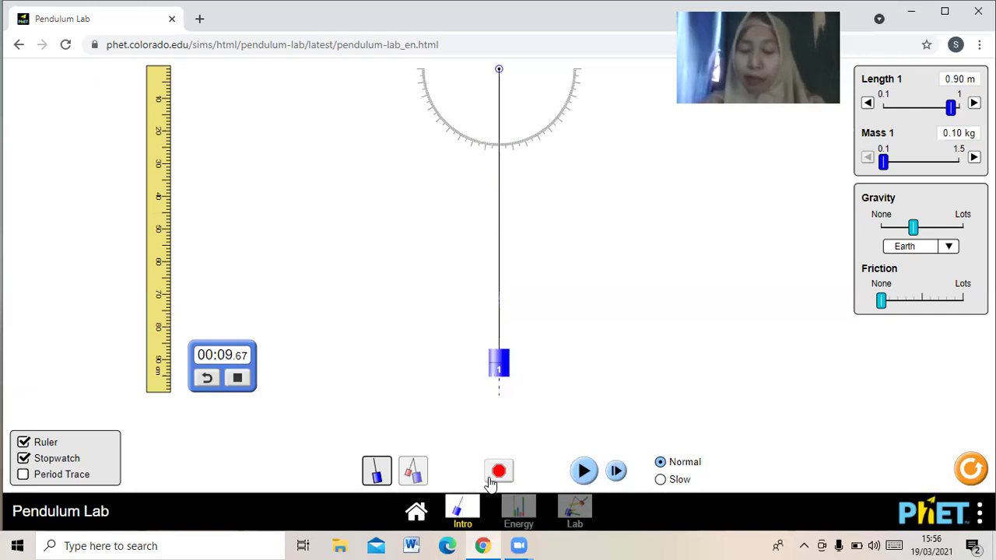